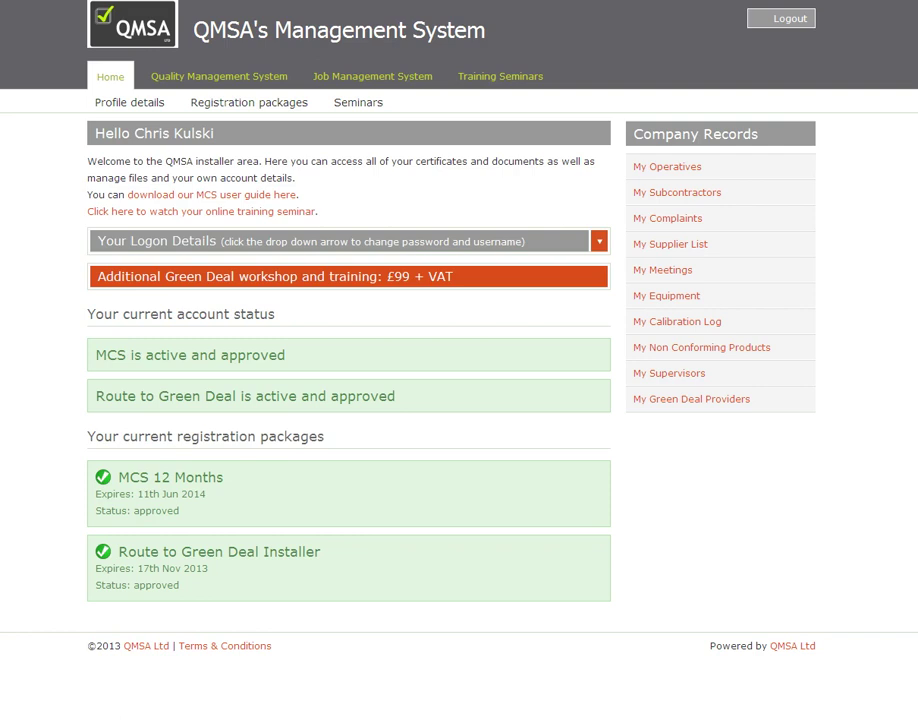
# Open the Test 5 job's edit page from the Job Management System job list
pyautogui.click(360, 78)
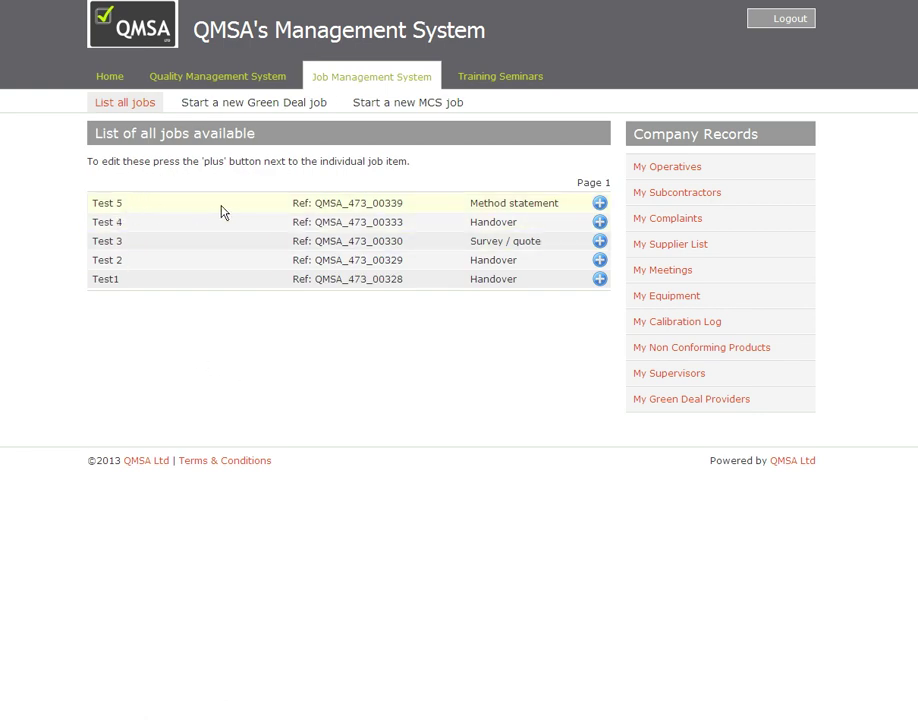
pyautogui.click(600, 204)
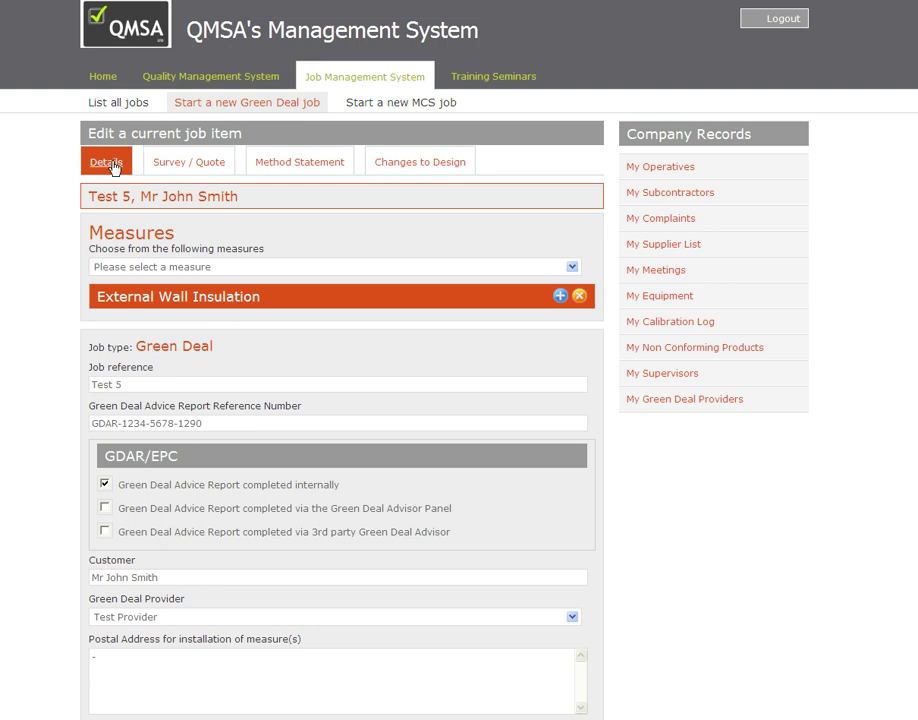
pyautogui.scroll(-1, 65, 276)
pyautogui.scroll(1, 65, 276)
# Add Annex B9: Loft insulation to Test 5 with location 'Loft' and priority 2
pyautogui.click(572, 266)
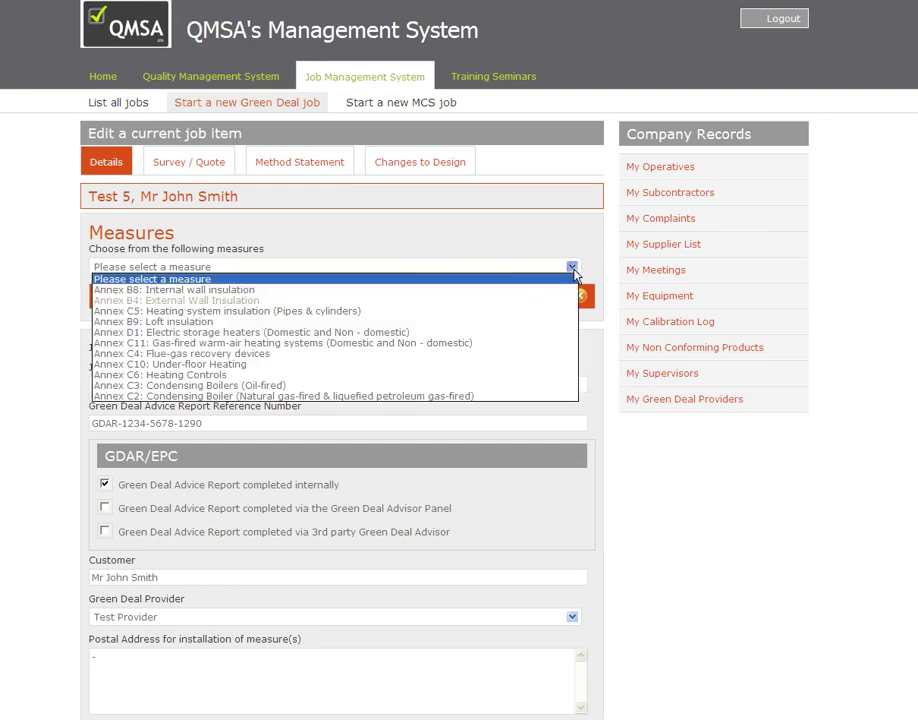
pyautogui.click(236, 323)
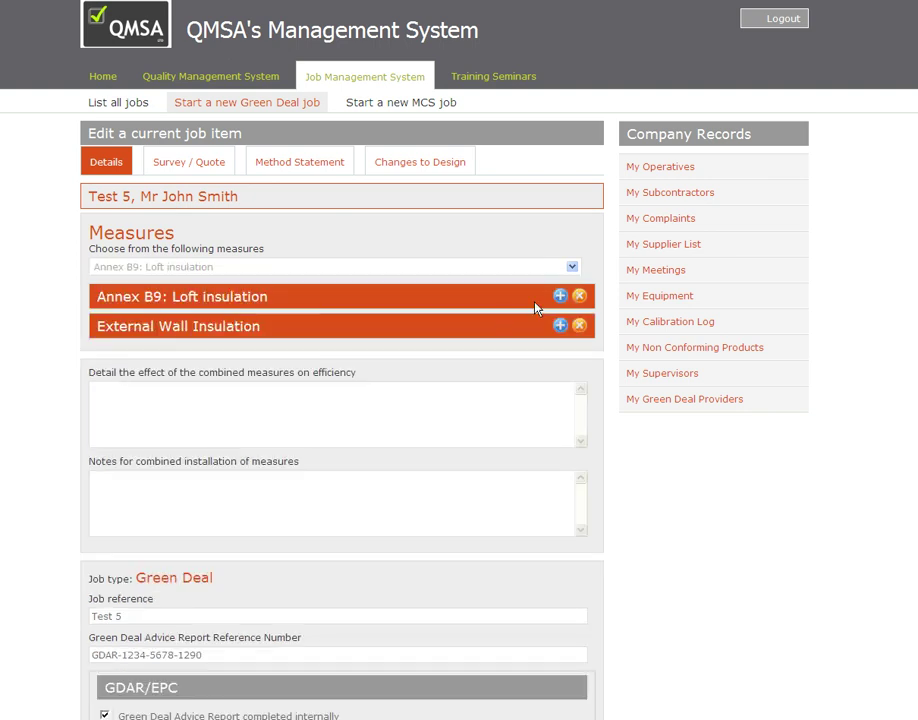
pyautogui.click(560, 296)
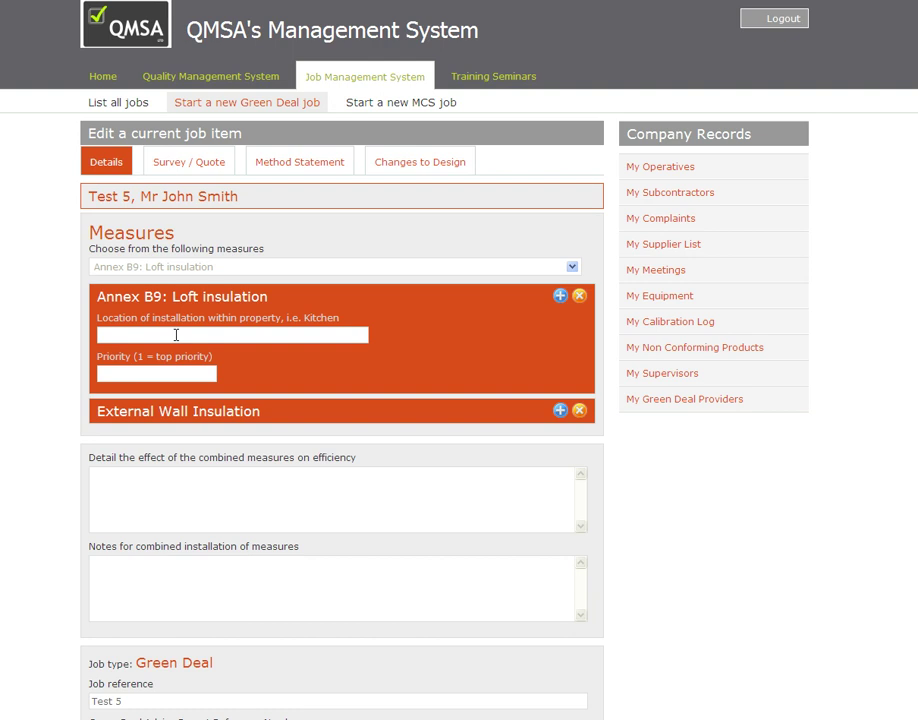
pyautogui.click(176, 334)
pyautogui.write('Loft')
pyautogui.click(561, 411)
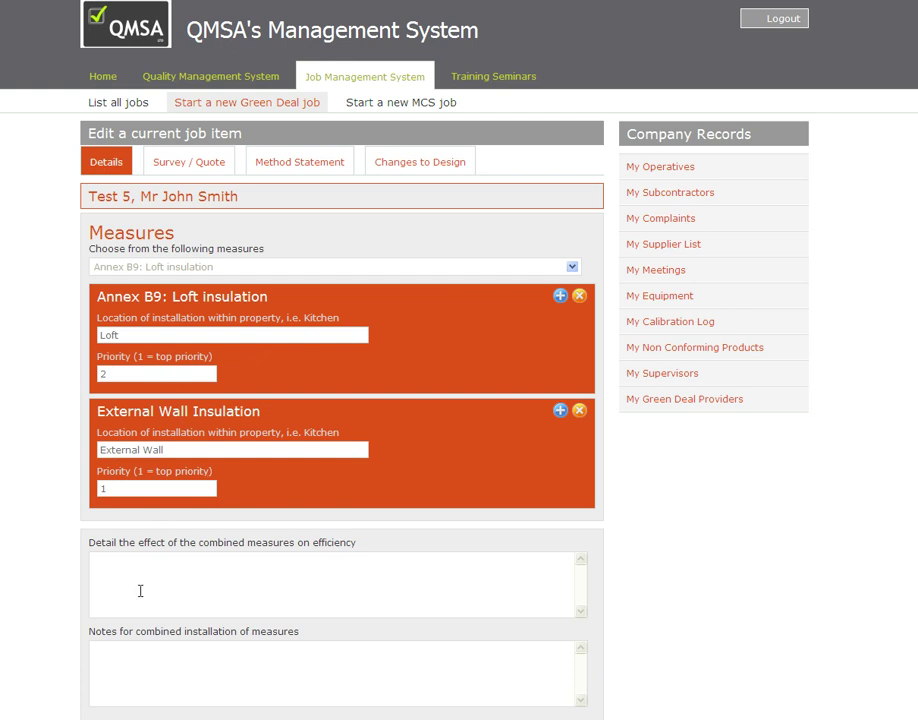
# Enter 'Improved energy efficiency' as the combined efficiency detail and 'Instale EWI first' as installation notes
pyautogui.click(560, 410)
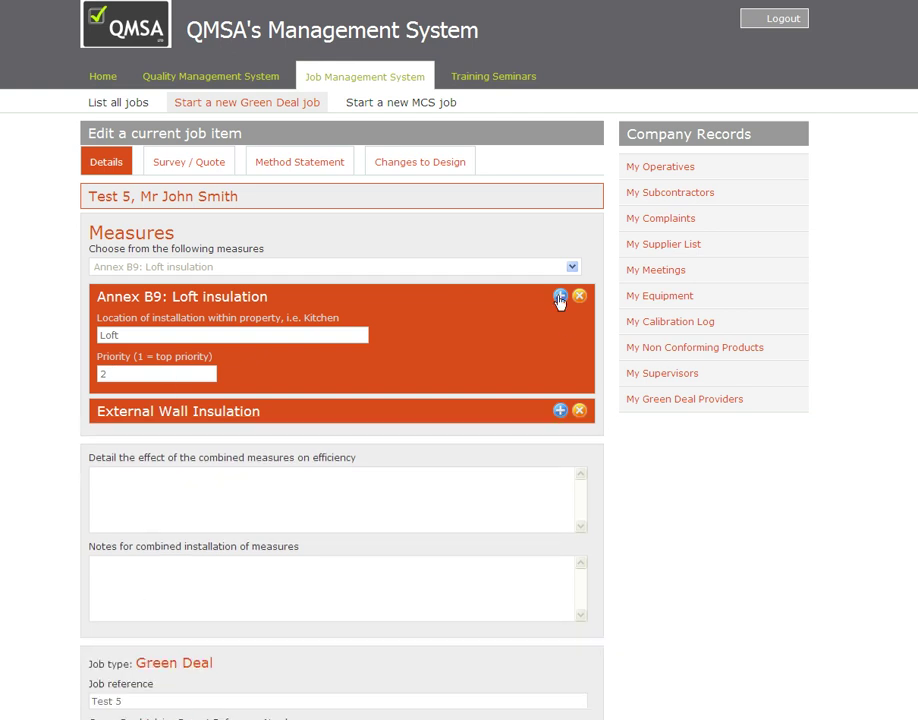
pyautogui.click(560, 297)
pyautogui.click(249, 398)
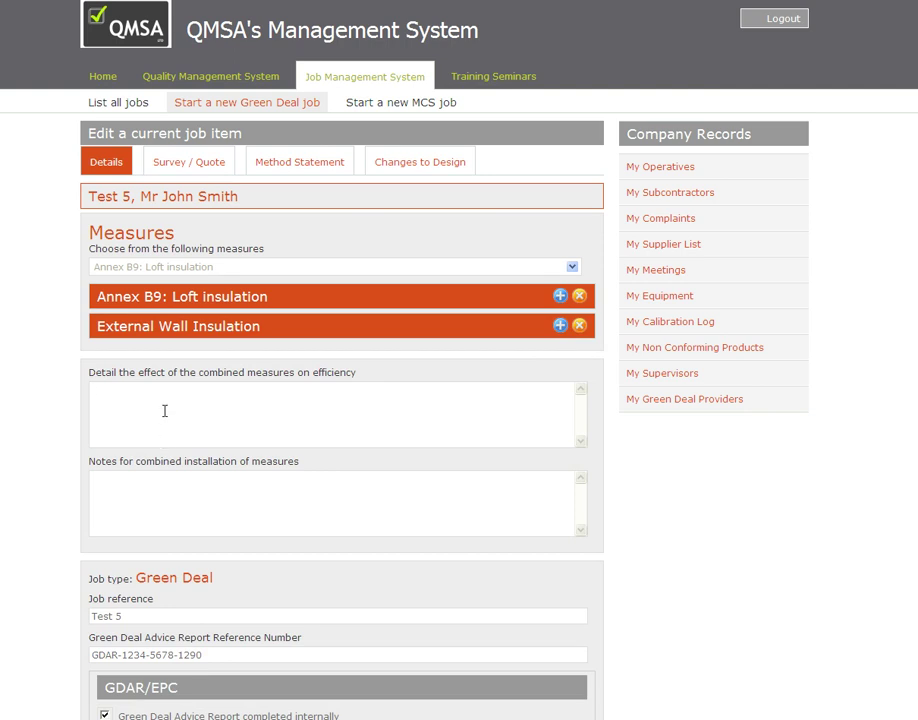
pyautogui.write('Improved energy efficiency')
pyautogui.moveTo(244, 387); pyautogui.dragTo(42, 388)
pyautogui.click(125, 472)
pyautogui.write('Instal')
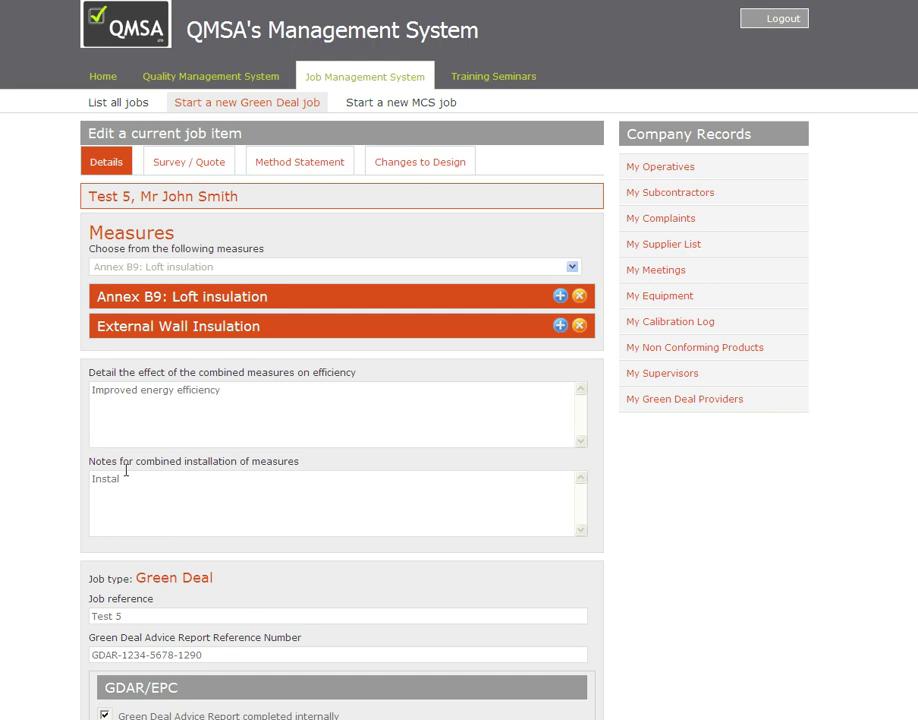
pyautogui.write('e EWI first')
pyautogui.click(205, 389)
pyautogui.click(205, 472)
pyautogui.scroll(-2, 198, 400)
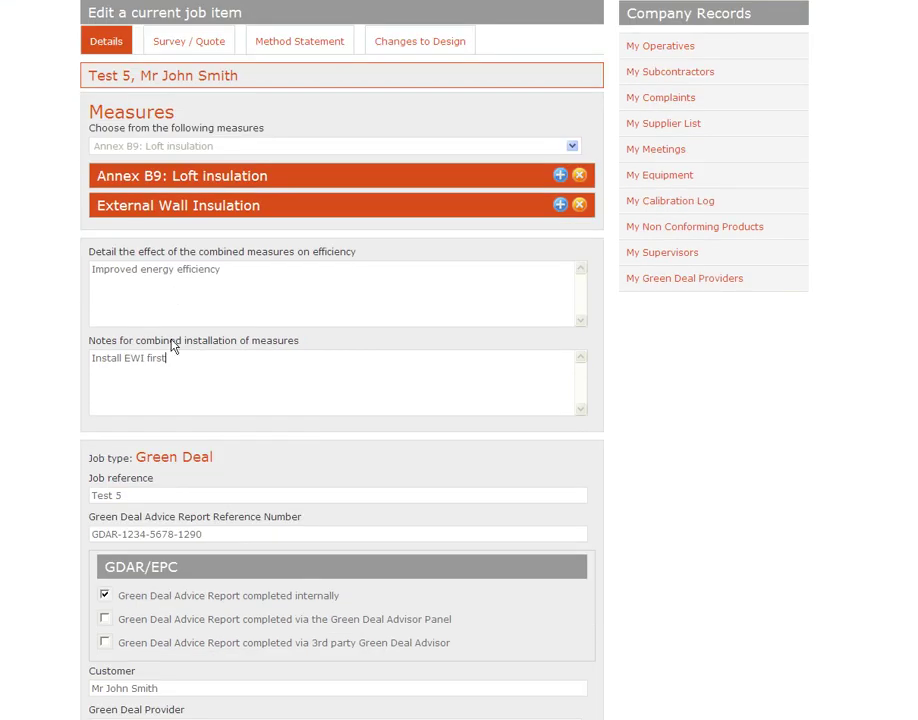
pyautogui.scroll(-2, 205, 340)
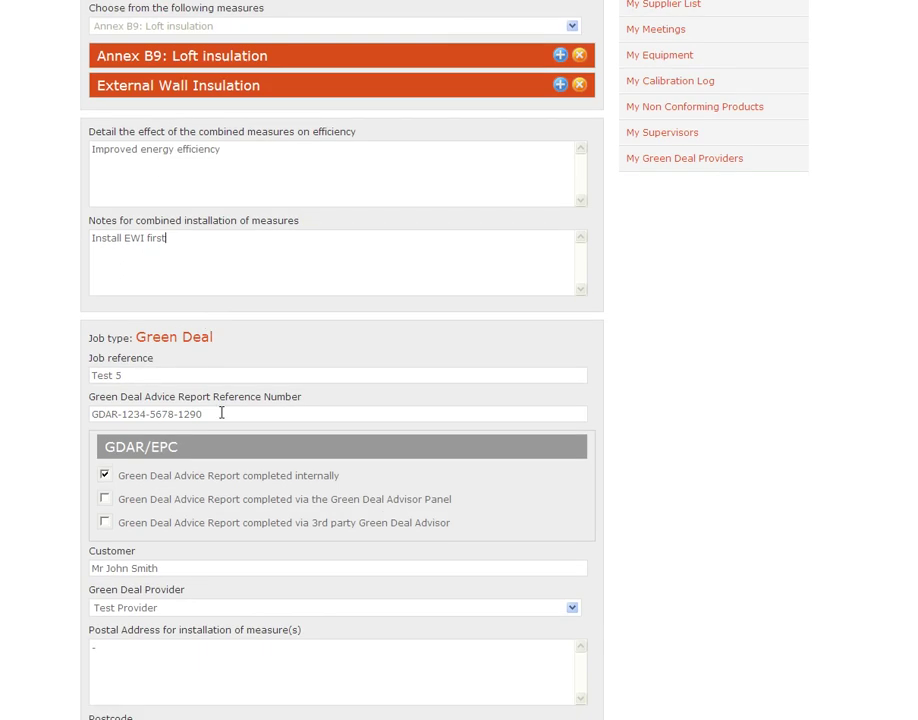
pyautogui.scroll(-2, 221, 412)
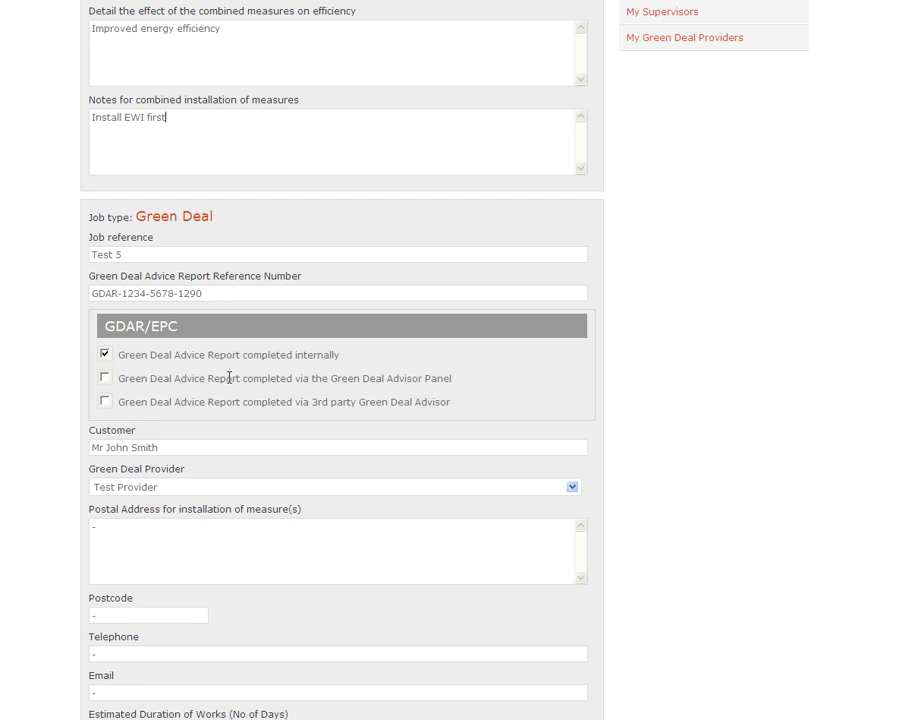
pyautogui.scroll(-3, 150, 322)
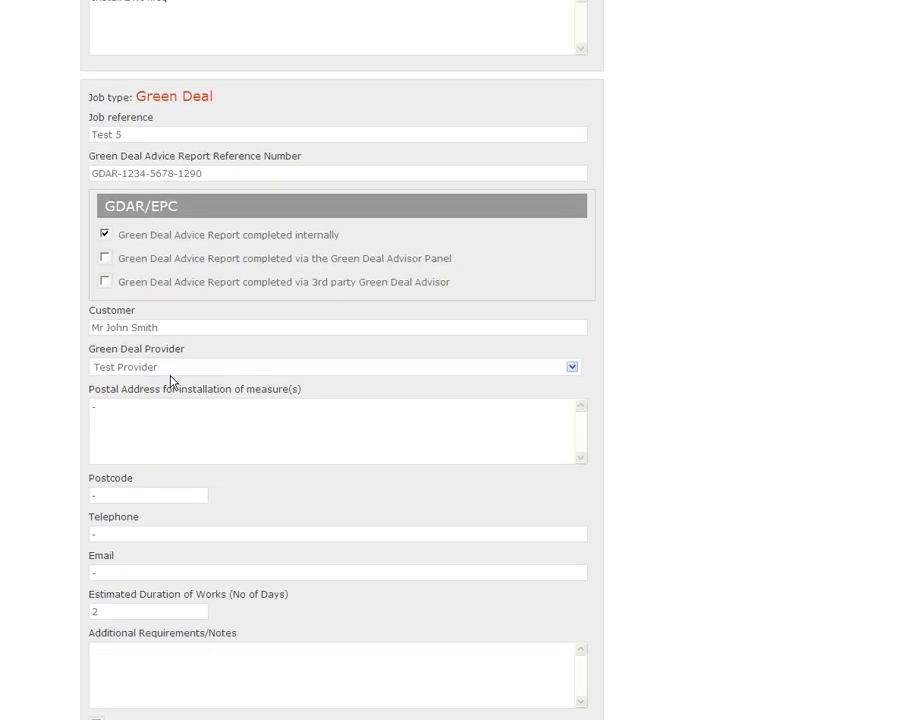
pyautogui.scroll(-2, 178, 370)
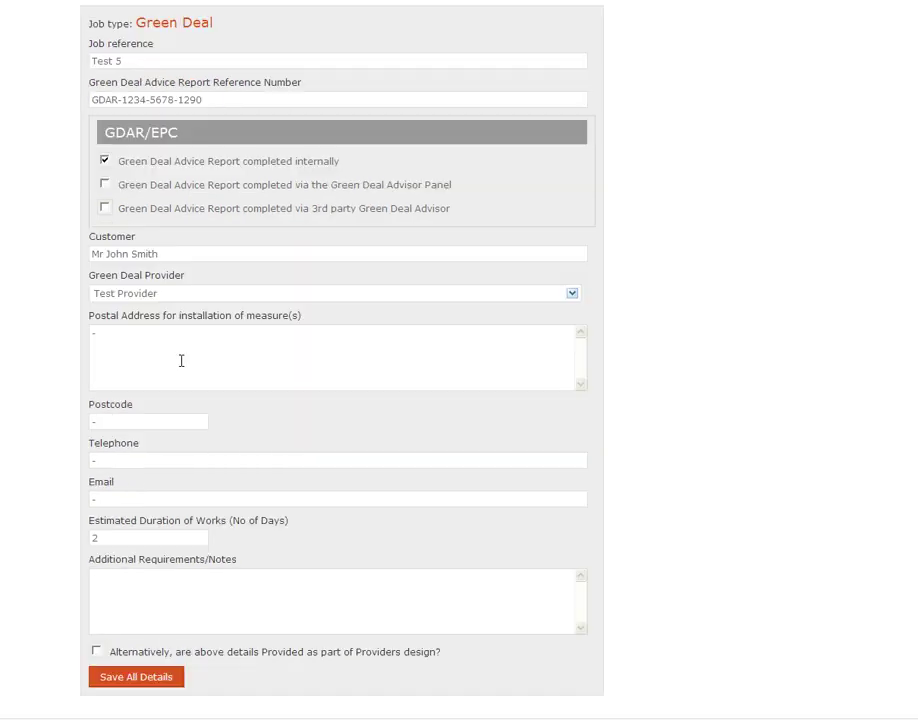
pyautogui.click(158, 299)
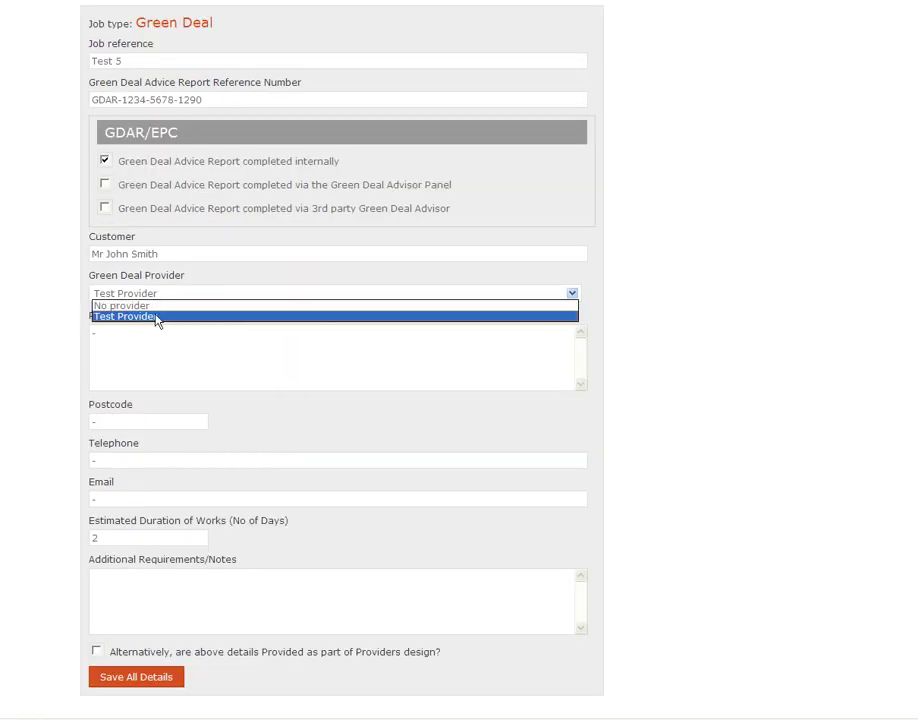
pyautogui.click(156, 317)
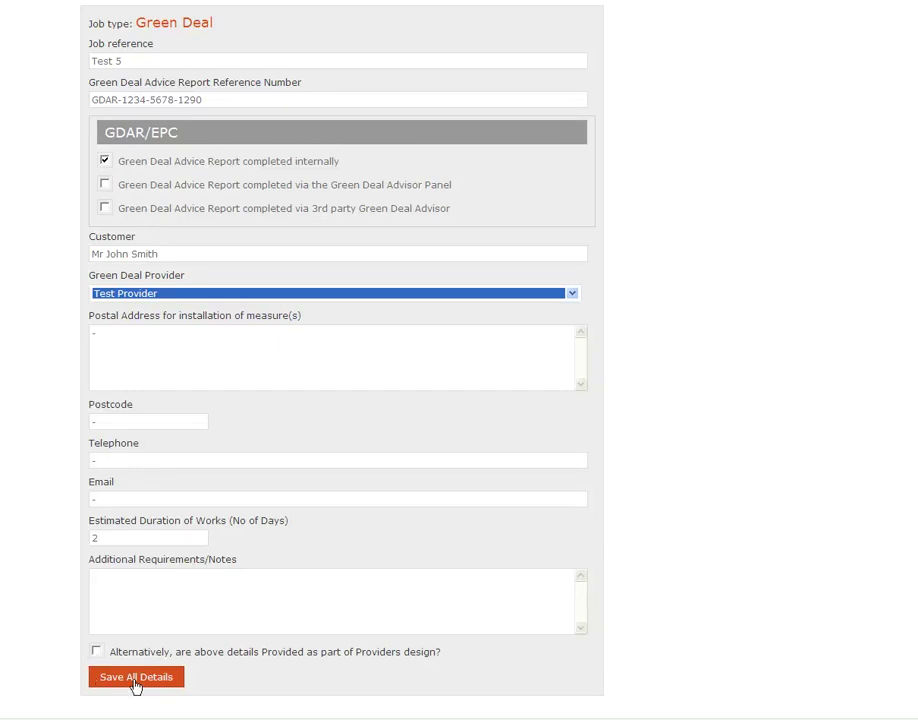
# Save all Test 5 details, reopen the job, and go to its Survey / Quote section
pyautogui.click(136, 686)
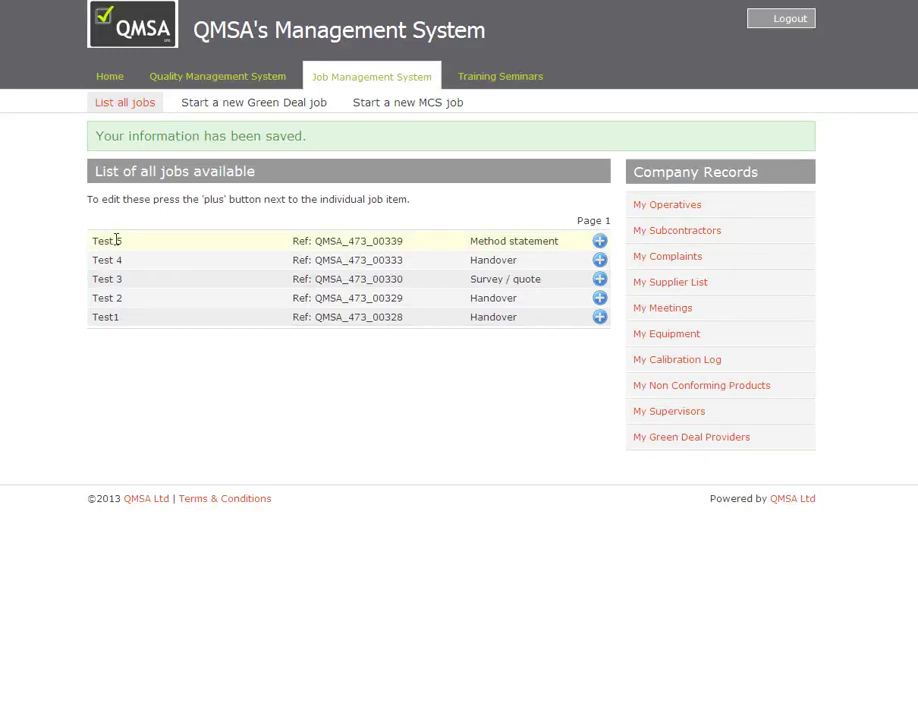
pyautogui.click(599, 243)
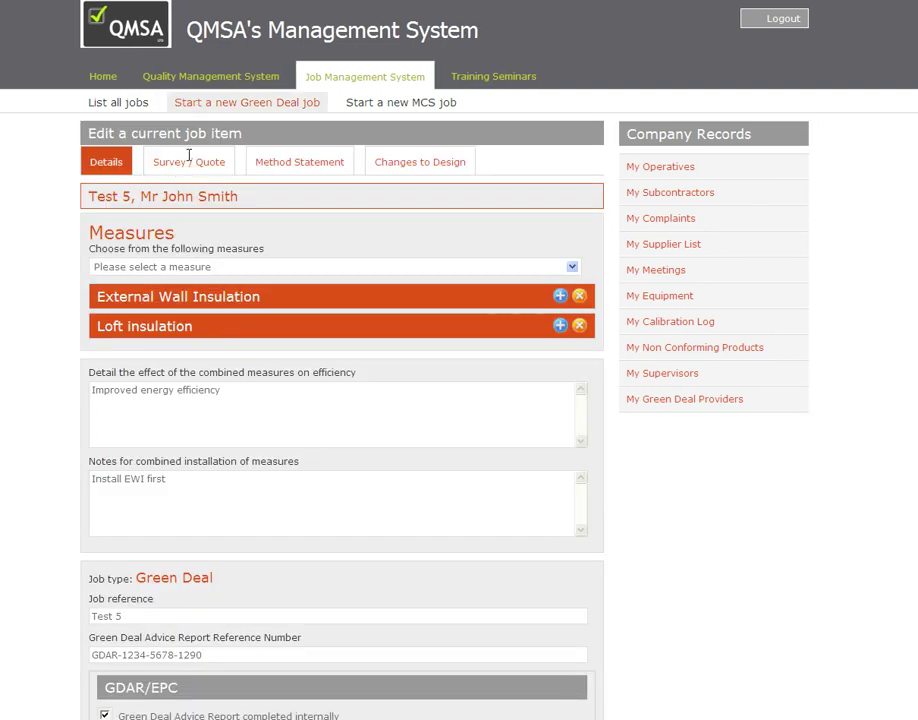
pyautogui.click(188, 164)
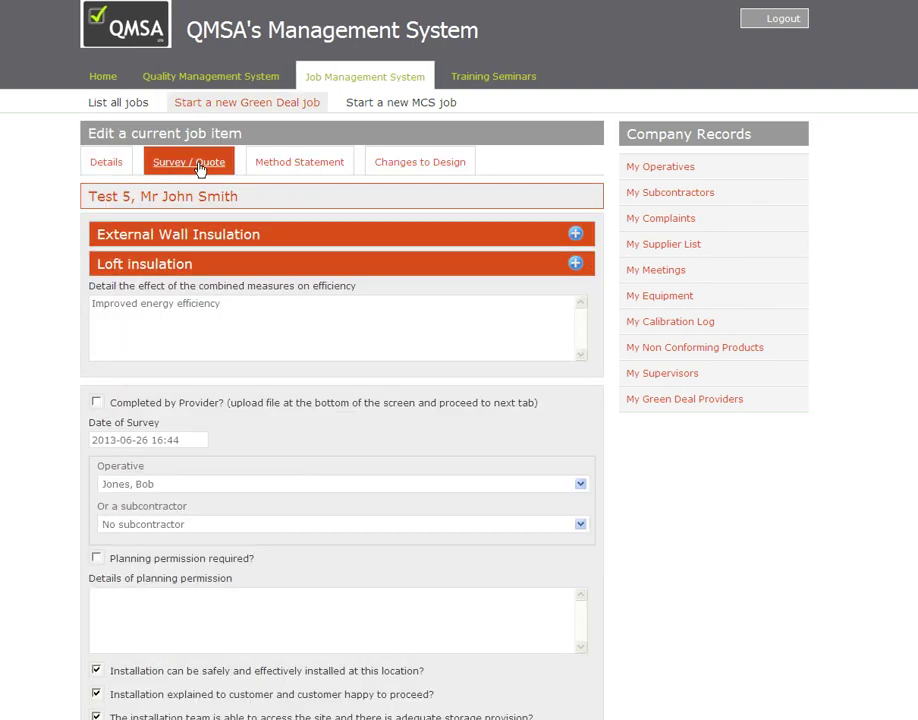
# Expand and review the External Wall Insulation and loft insulation survey questions
pyautogui.click(576, 235)
pyautogui.scroll(-5, 221, 318)
pyautogui.scroll(-3, 221, 318)
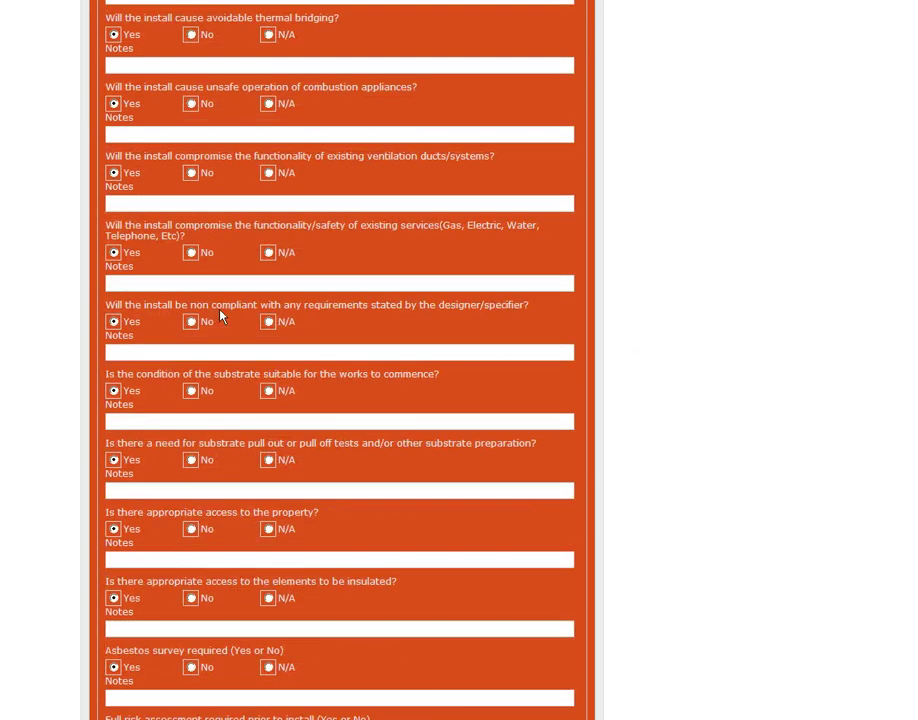
pyautogui.scroll(8, 162, 301)
pyautogui.scroll(-6, 250, 295)
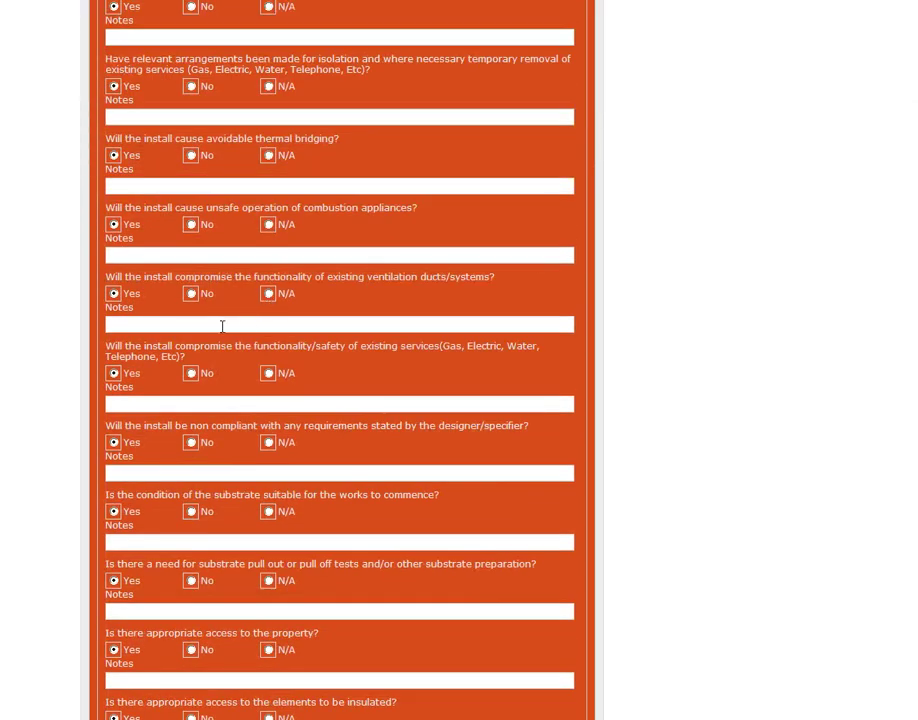
pyautogui.scroll(-5, 222, 325)
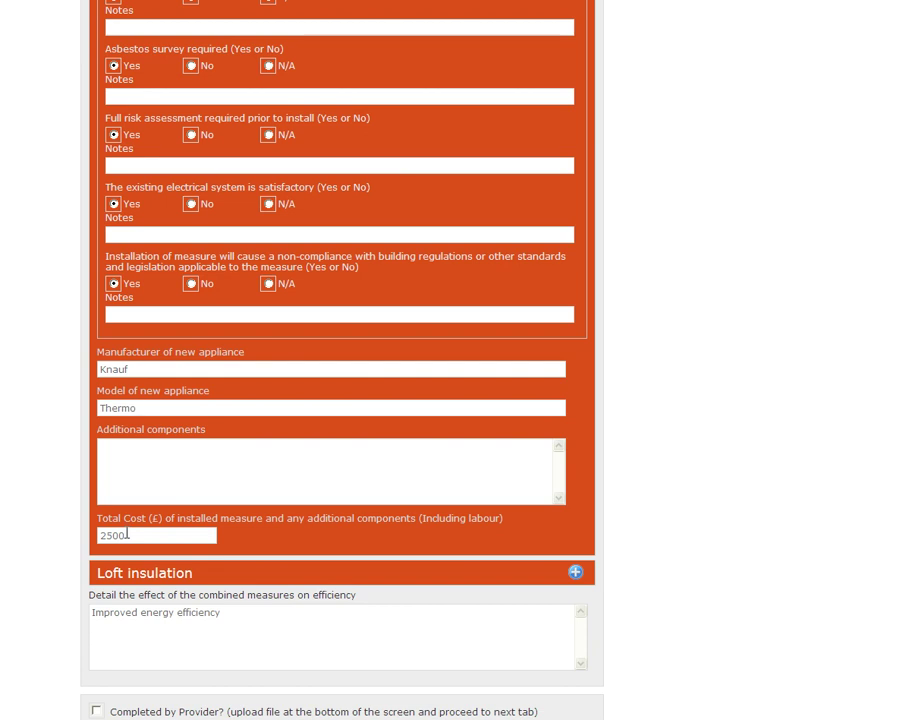
pyautogui.click(577, 574)
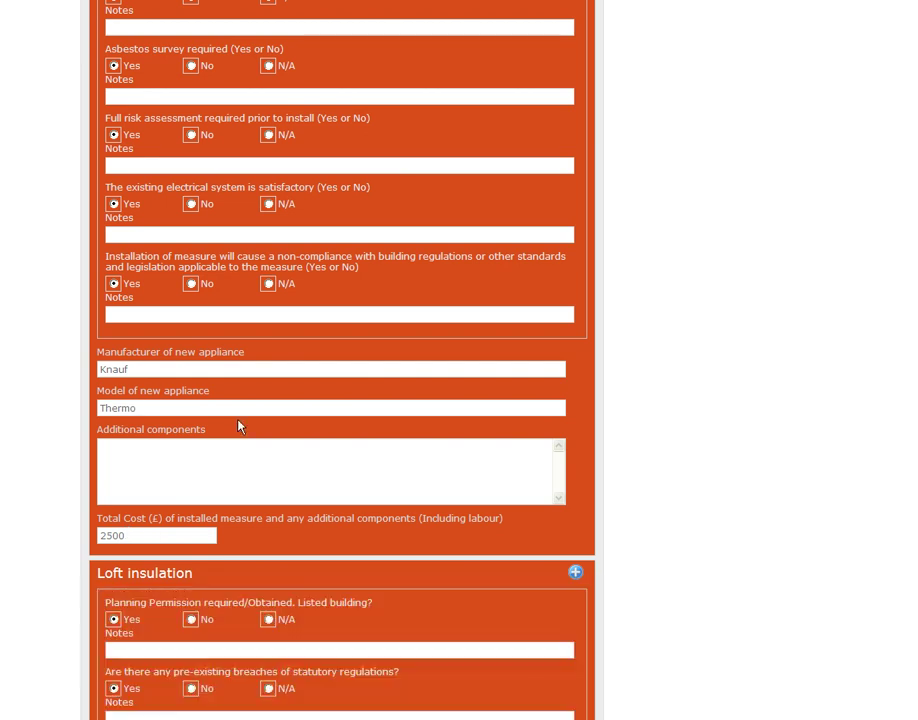
pyautogui.scroll(-5, 195, 405)
pyautogui.scroll(5, 195, 411)
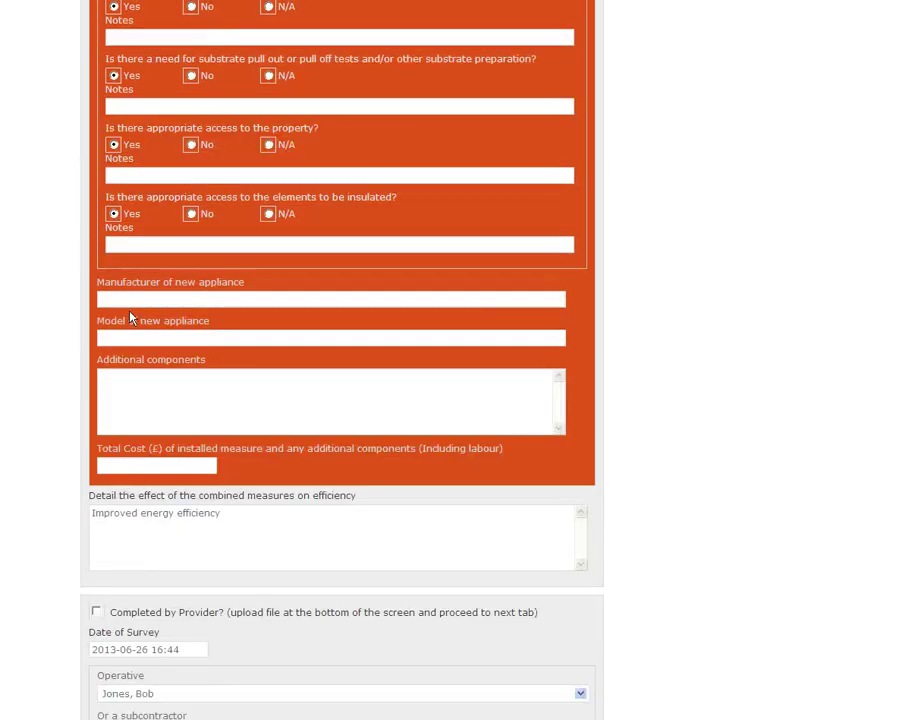
# Fill in appliance manufacturer 'Knuaf', appliance model 'Loft' and total cost 1500
pyautogui.click(126, 297)
pyautogui.write('Knuaf')
pyautogui.press('Tab')
pyautogui.write('Loft')
pyautogui.click(157, 465)
pyautogui.write('1500')
pyautogui.click(412, 525)
pyautogui.scroll(-3, 410, 526)
pyautogui.scroll(-1, 242, 420)
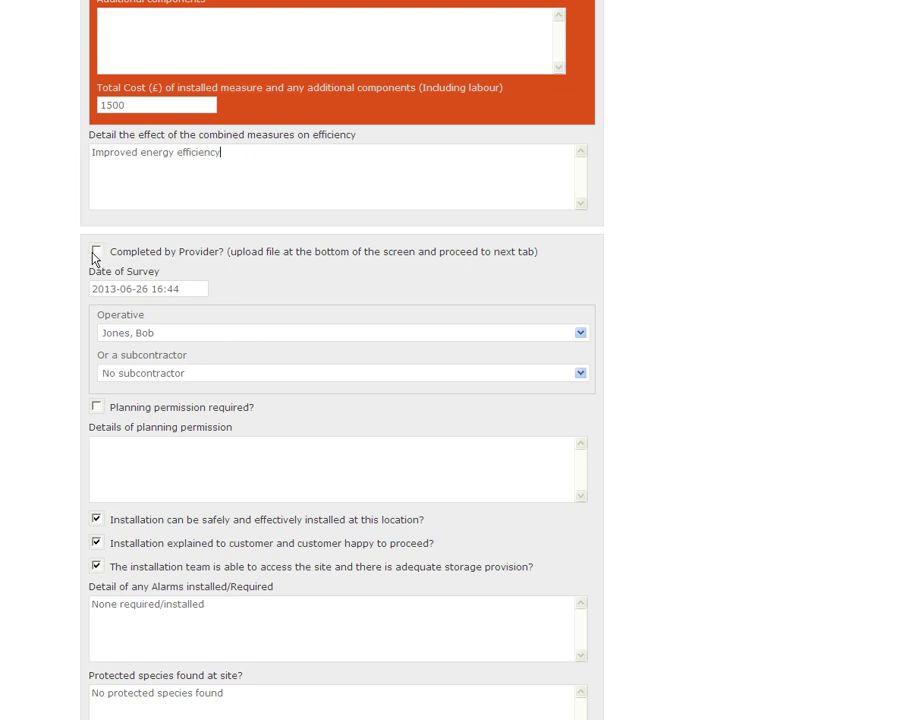
pyautogui.click(117, 288)
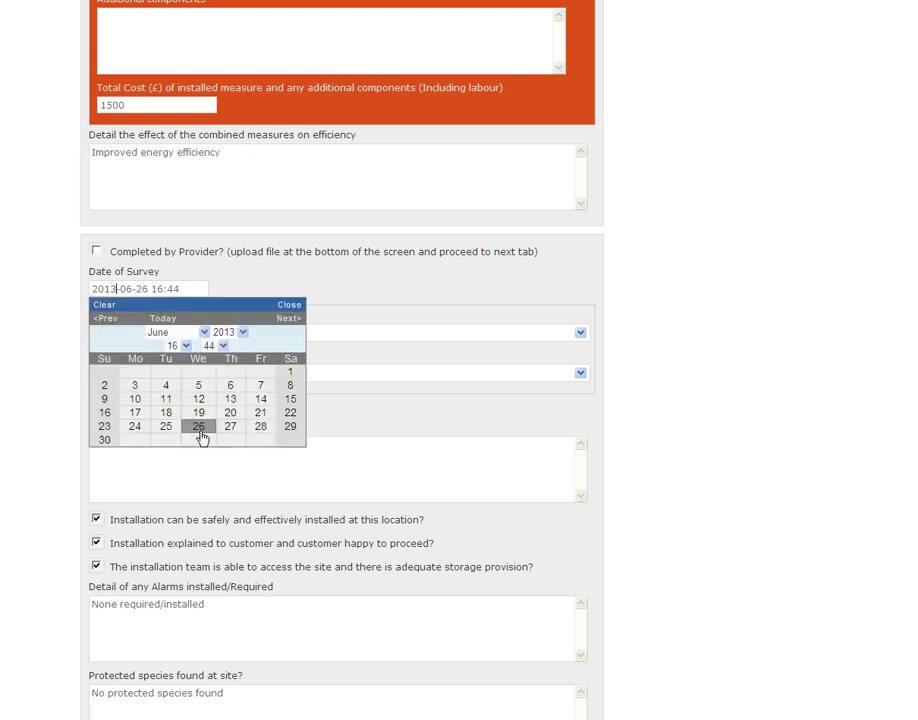
pyautogui.click(198, 427)
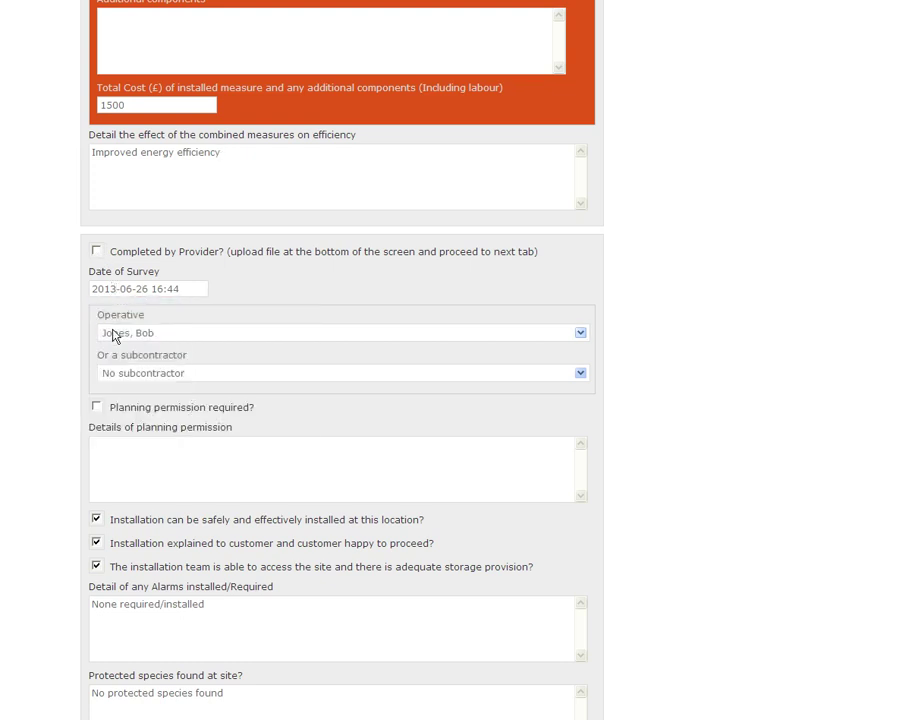
pyautogui.click(117, 333)
pyautogui.click(117, 338)
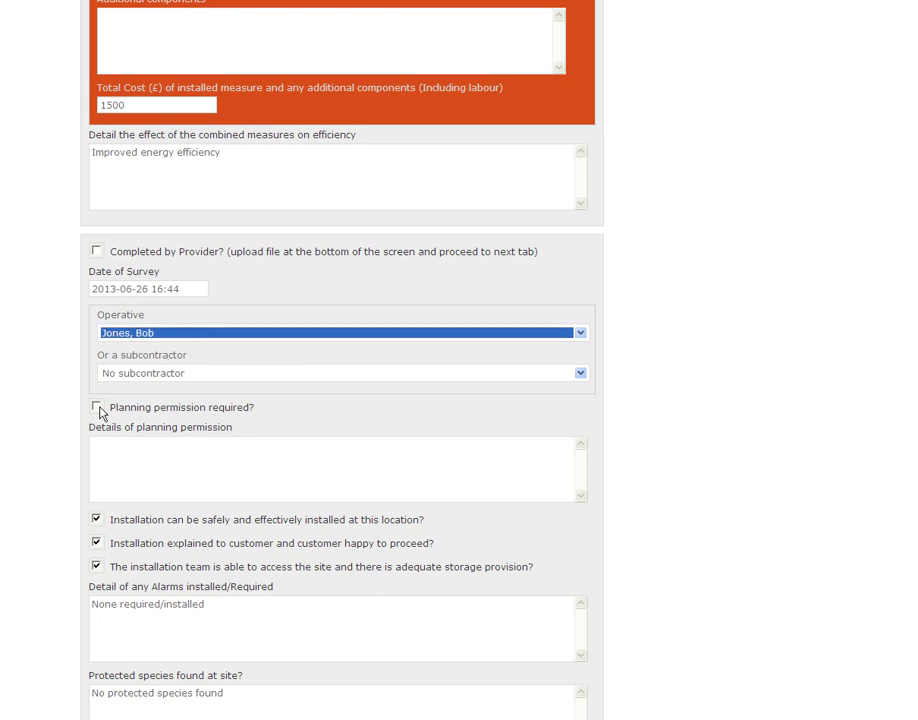
pyautogui.scroll(-3, 93, 427)
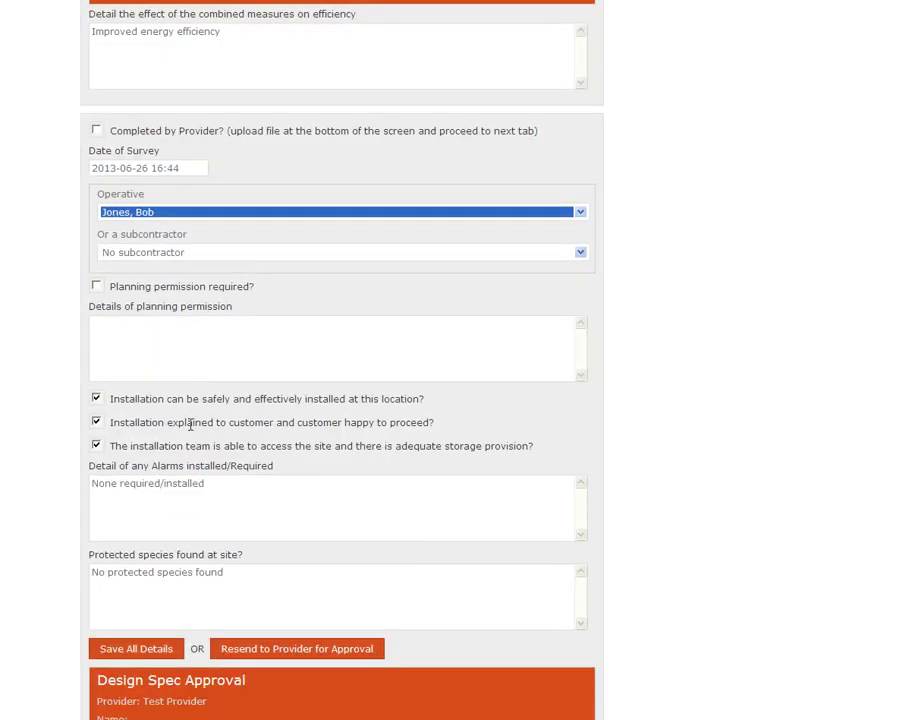
pyautogui.scroll(-3, 181, 477)
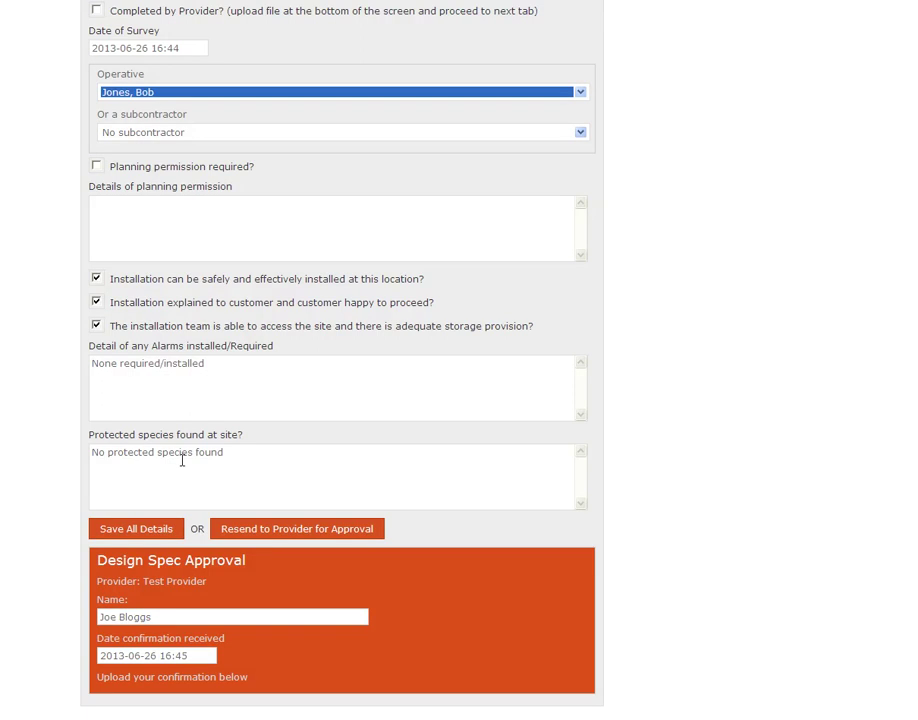
pyautogui.scroll(-3, 185, 457)
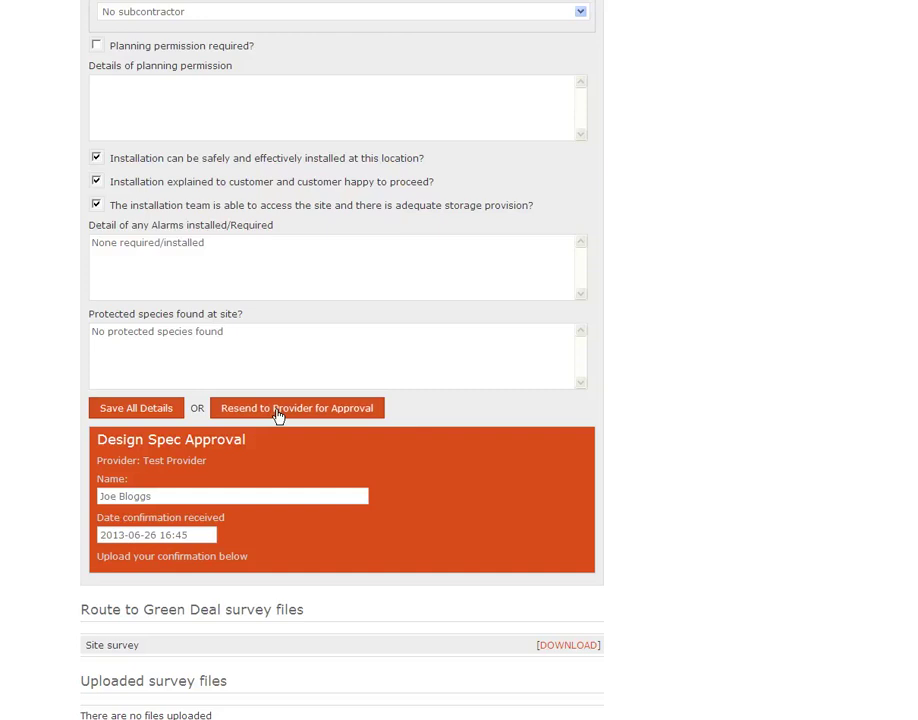
pyautogui.click(277, 410)
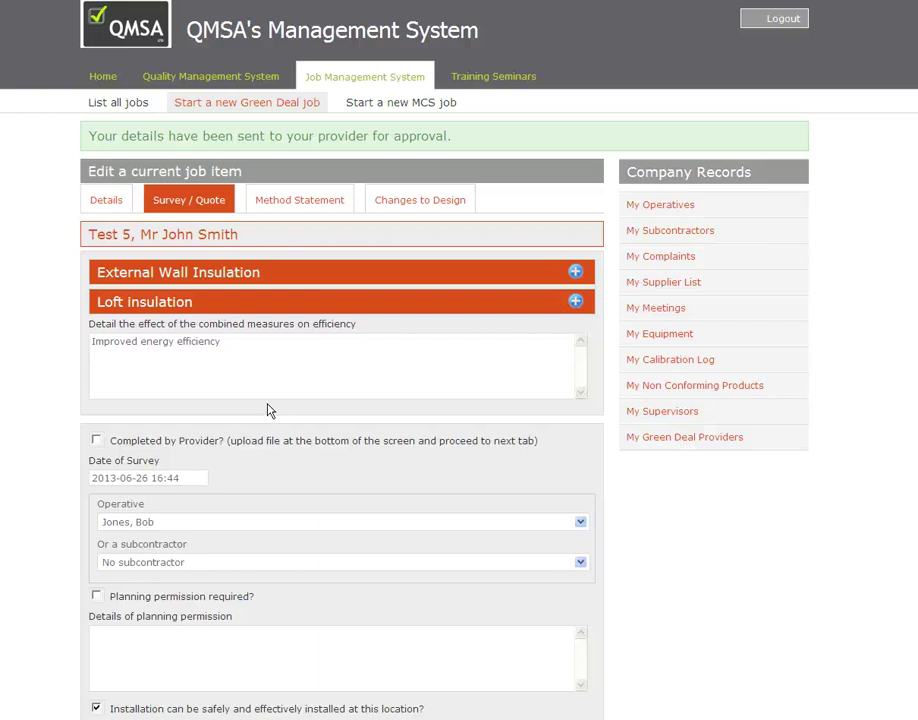
pyautogui.scroll(-6, 260, 426)
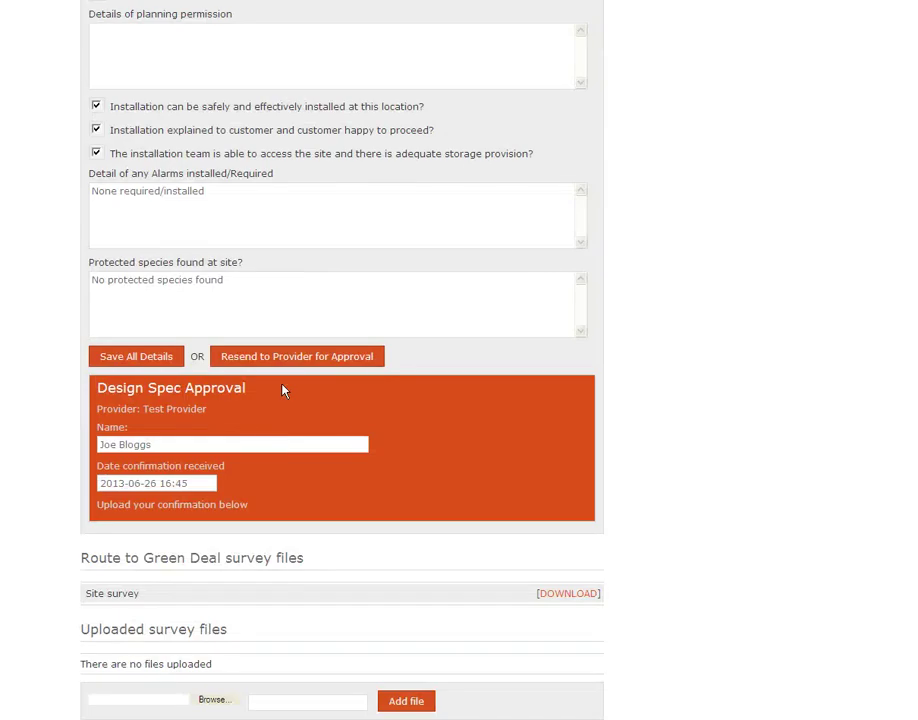
pyautogui.click(177, 445)
pyautogui.scroll(-1, 131, 518)
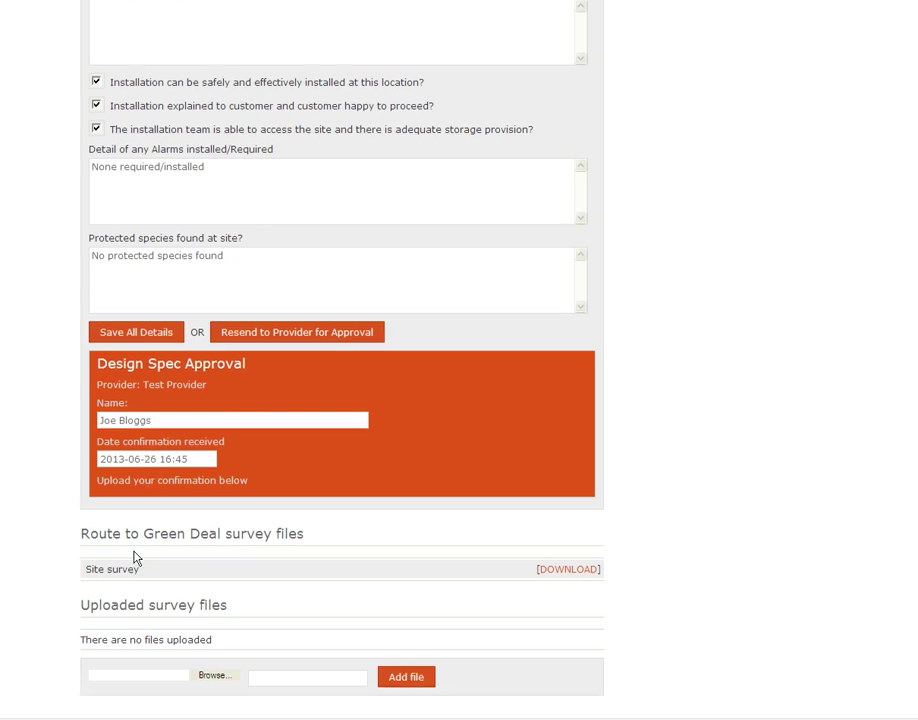
pyautogui.scroll(1, 115, 570)
pyautogui.scroll(5, 111, 563)
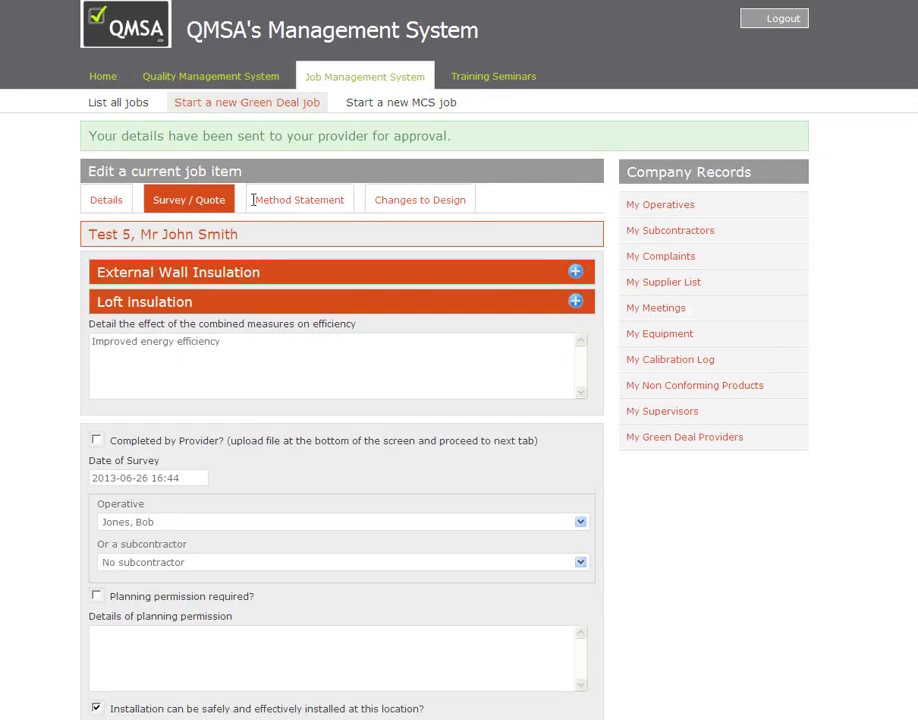
# Open the Method Statement section and scroll through the External Wall and Loft insulation method details
pyautogui.click(272, 205)
pyautogui.scroll(-5, 232, 393)
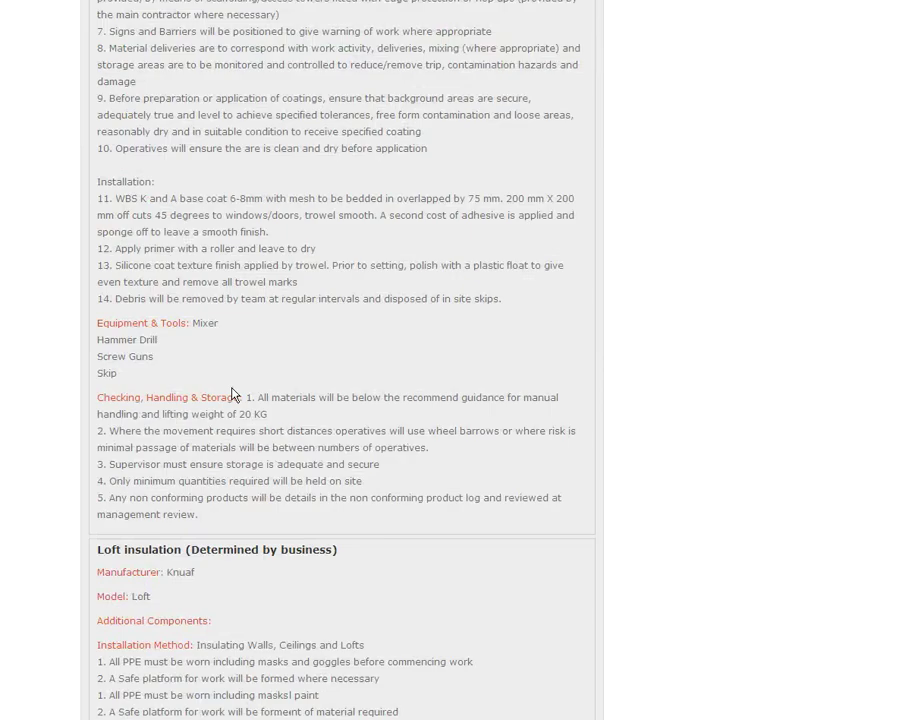
pyautogui.scroll(4, 232, 371)
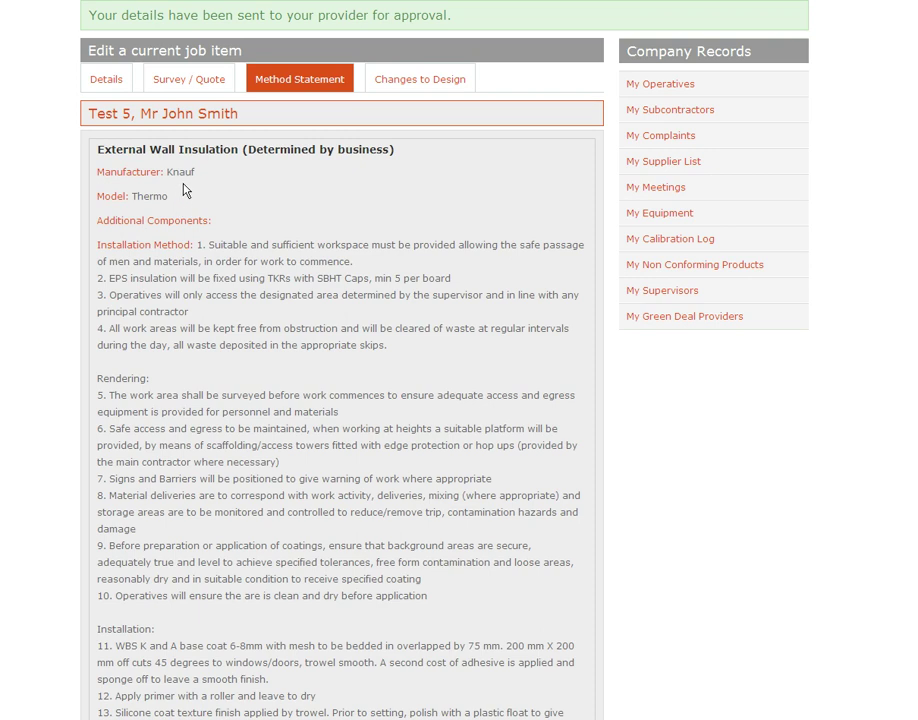
pyautogui.scroll(-2, 197, 323)
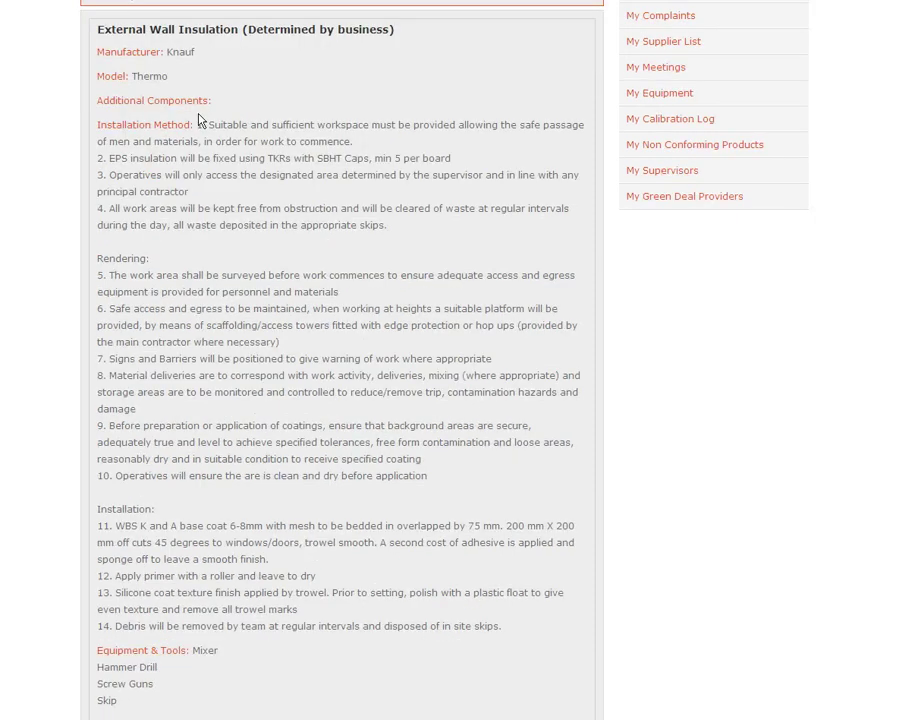
pyautogui.scroll(-4, 218, 393)
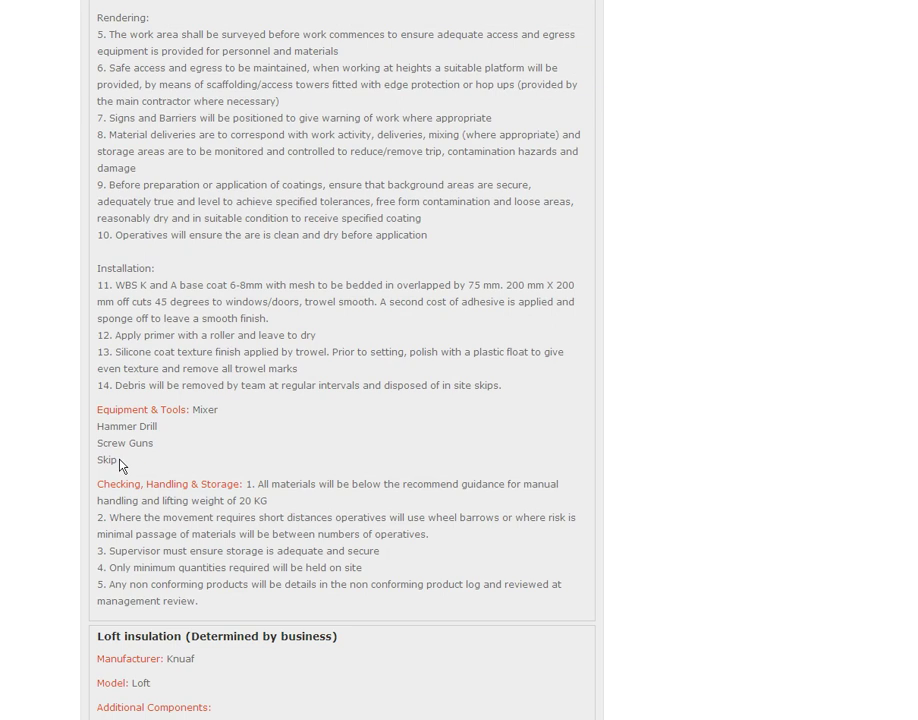
pyautogui.scroll(-4, 137, 496)
pyautogui.scroll(-4, 164, 488)
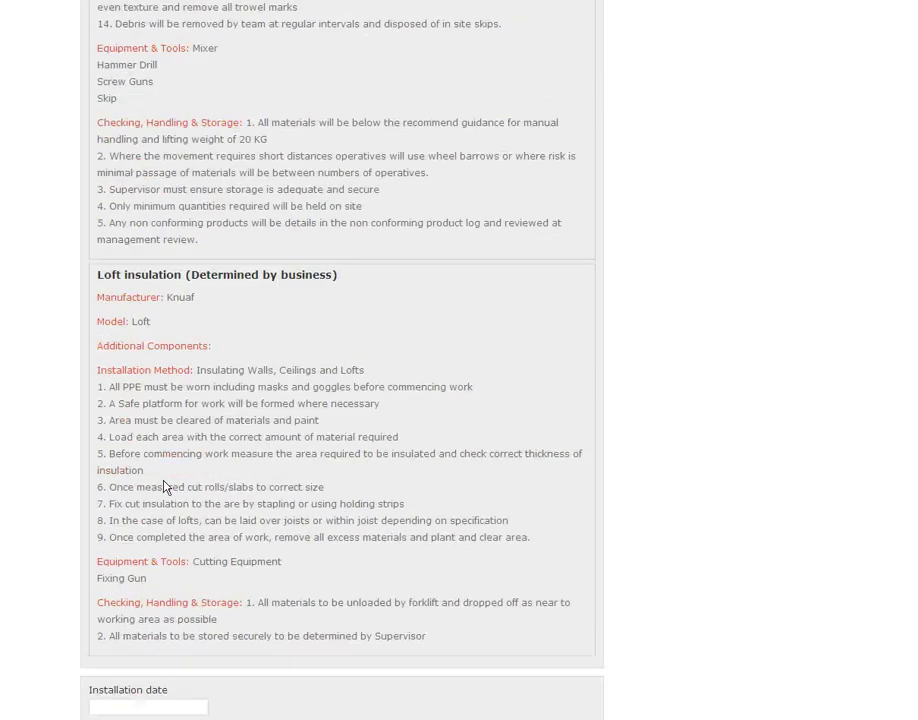
pyautogui.scroll(8, 203, 316)
pyautogui.scroll(6, 209, 314)
pyautogui.scroll(-7, 212, 316)
pyautogui.scroll(-4, 210, 313)
pyautogui.scroll(-3, 200, 320)
# Set the installation date to 27 June 2013, choose the supervisor, and complete and send the method statement
pyautogui.click(160, 547)
pyautogui.click(230, 685)
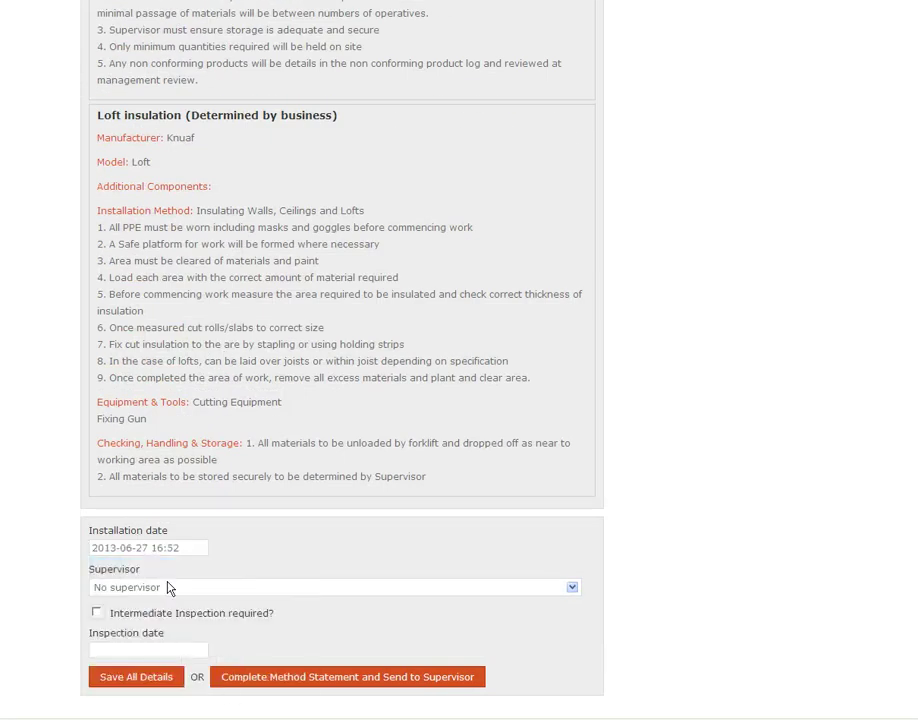
pyautogui.click(170, 587)
pyautogui.click(157, 610)
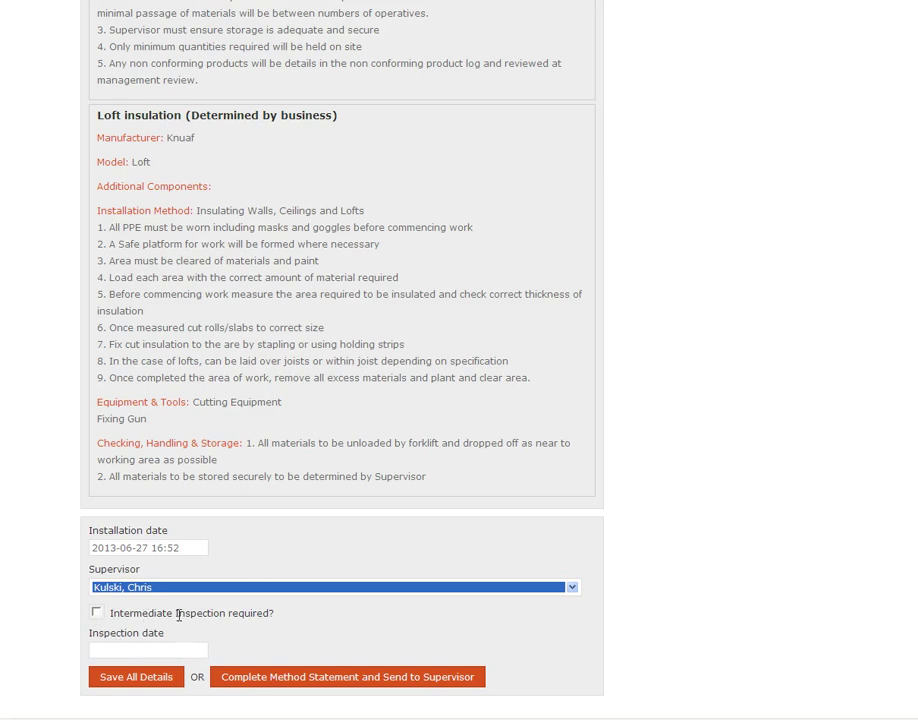
pyautogui.click(268, 684)
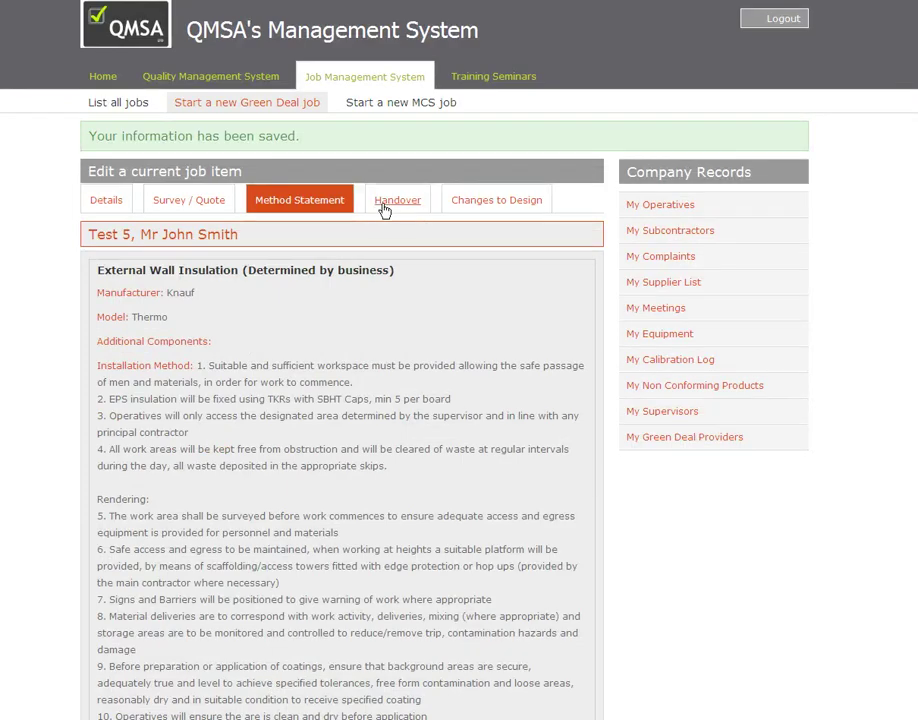
pyautogui.moveTo(458, 20)
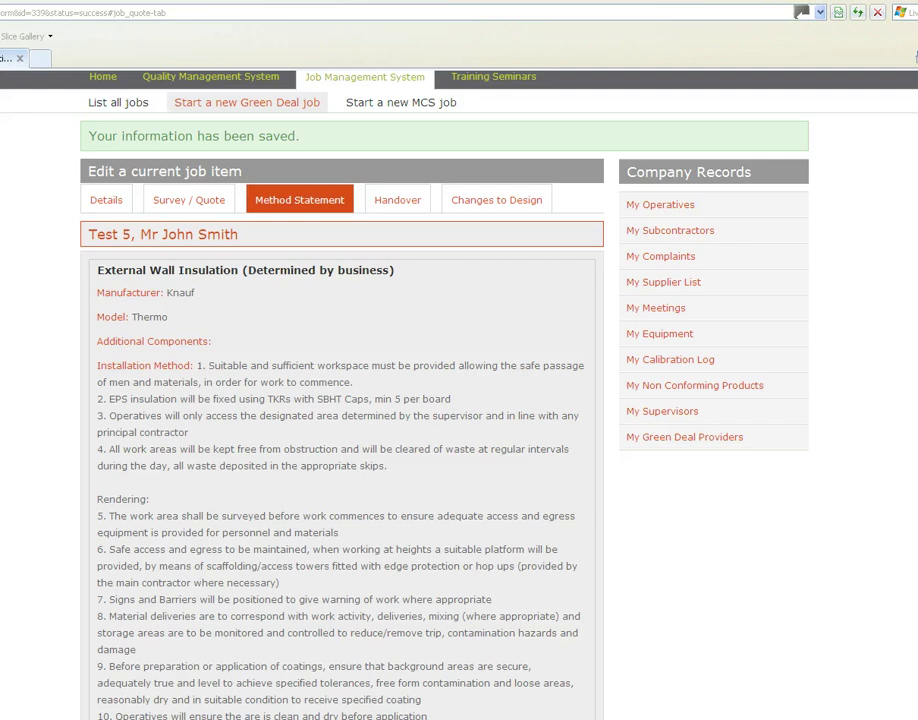
# Leave browser full screen, dismiss AutoArchive, receive mail, and open the 'Green Deal Method Statement for Approval' message
pyautogui.press('F11')
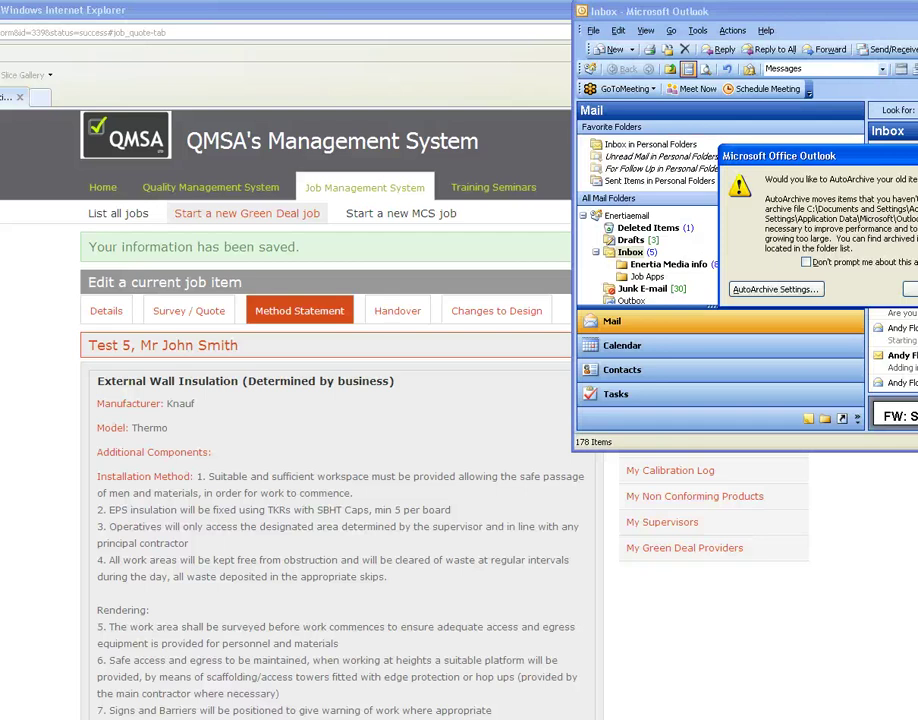
pyautogui.press('Escape')
pyautogui.click(890, 50)
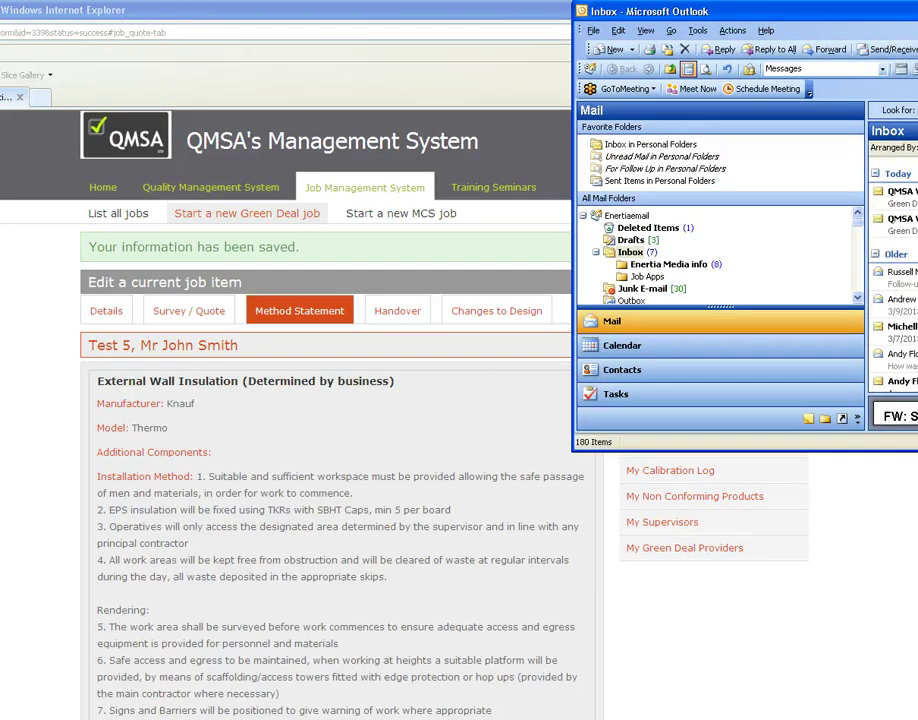
pyautogui.doubleClick(900, 191)
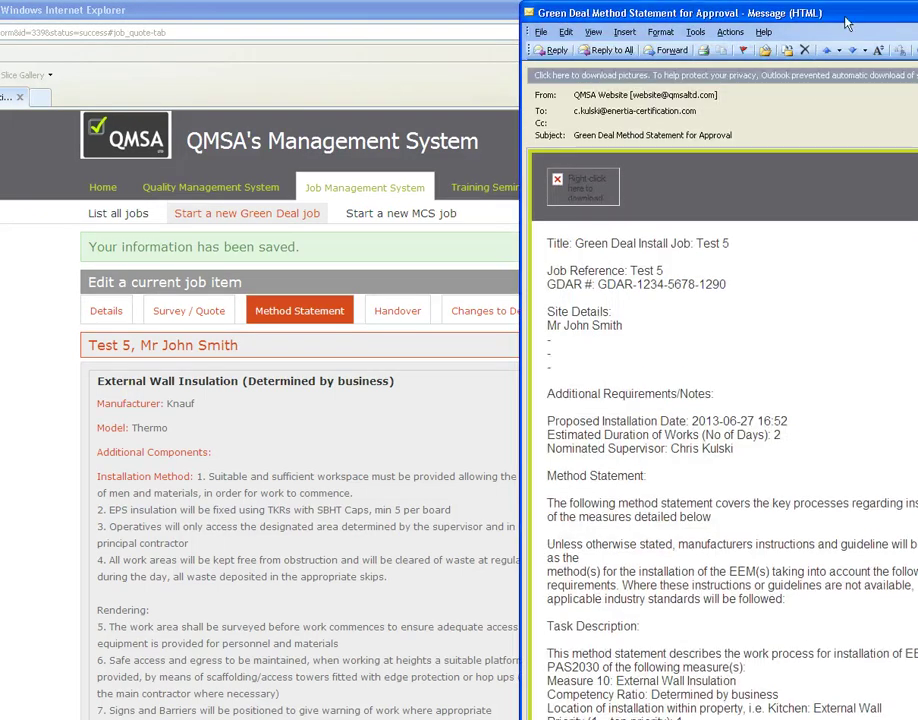
pyautogui.moveTo(847, 22); pyautogui.dragTo(410, 8)
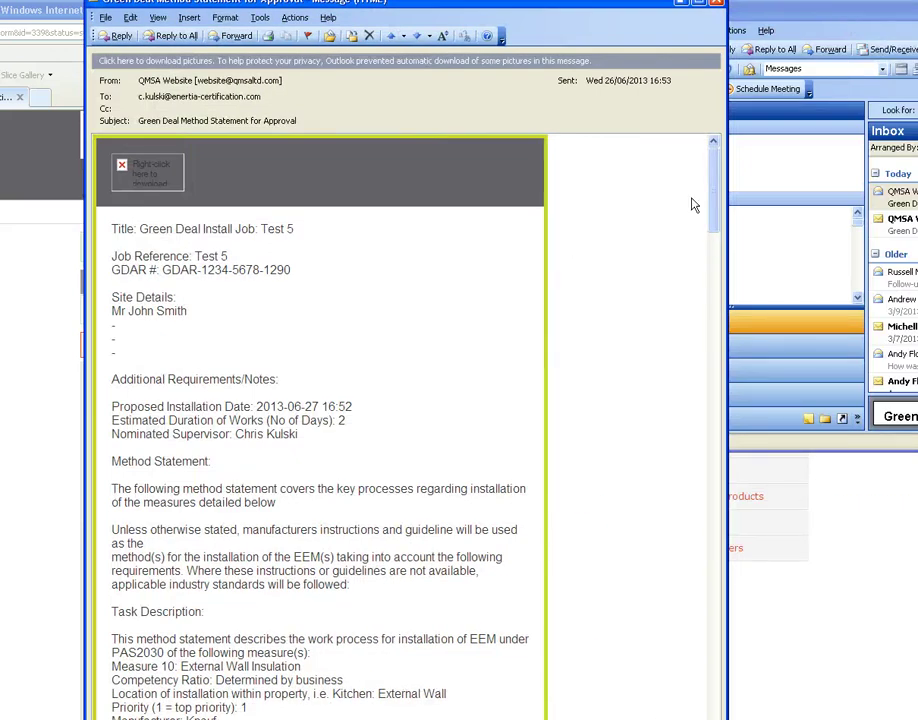